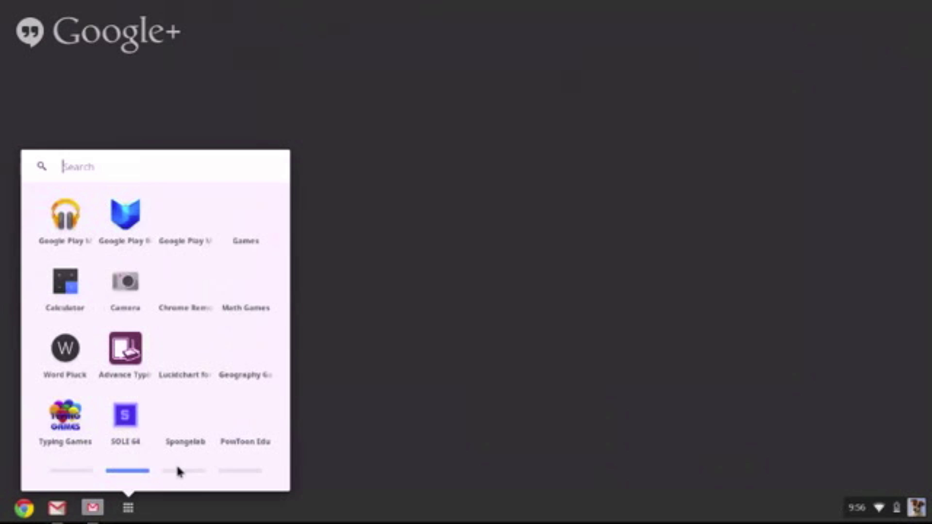
# Flip through launcher app pages 2, 3 and 4, then back to page 1.
pyautogui.click(179, 471)
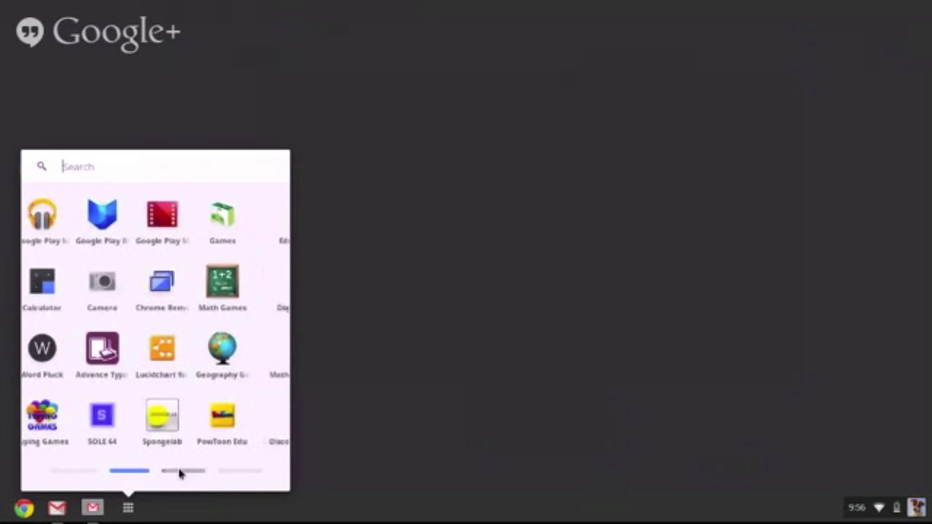
pyautogui.click(234, 470)
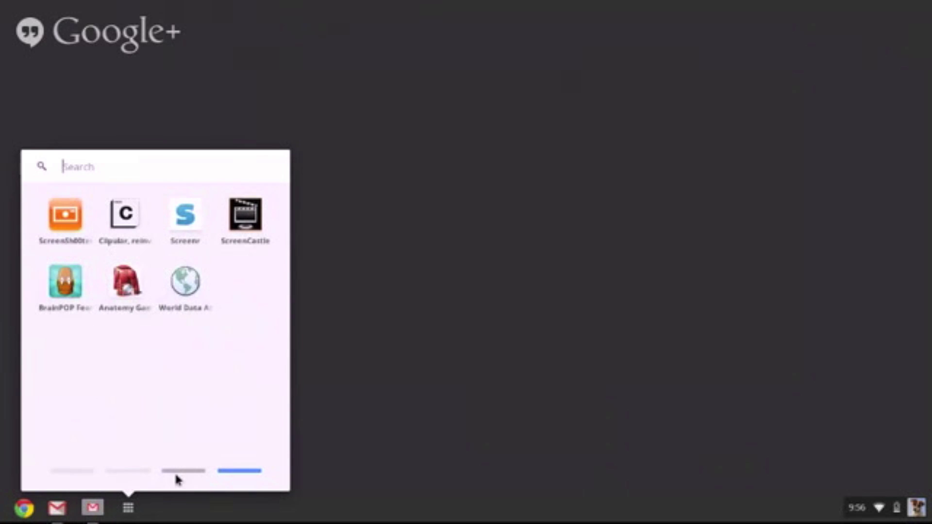
pyautogui.click(178, 473)
pyautogui.click(129, 471)
pyautogui.click(76, 472)
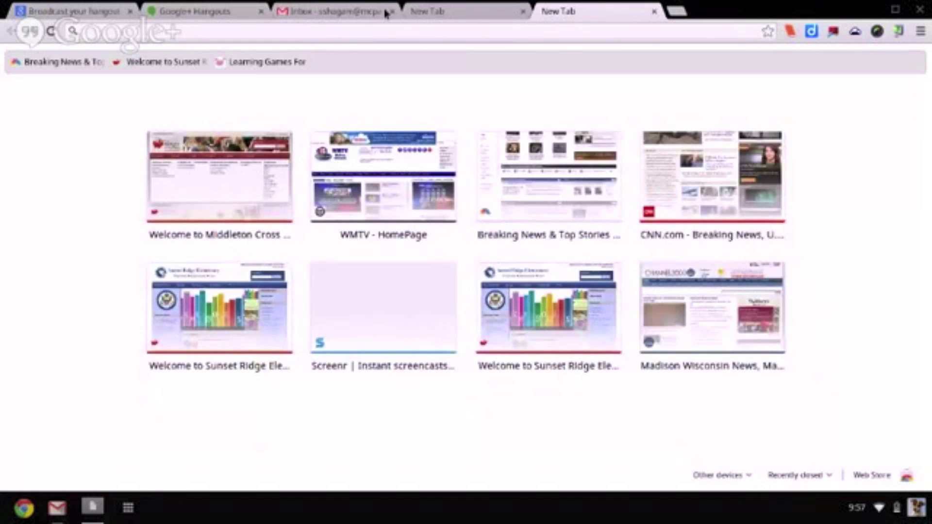
# Cycle through the Inbox tab and both New Tab tabs, ending back on the Gmail inbox.
pyautogui.click(349, 11)
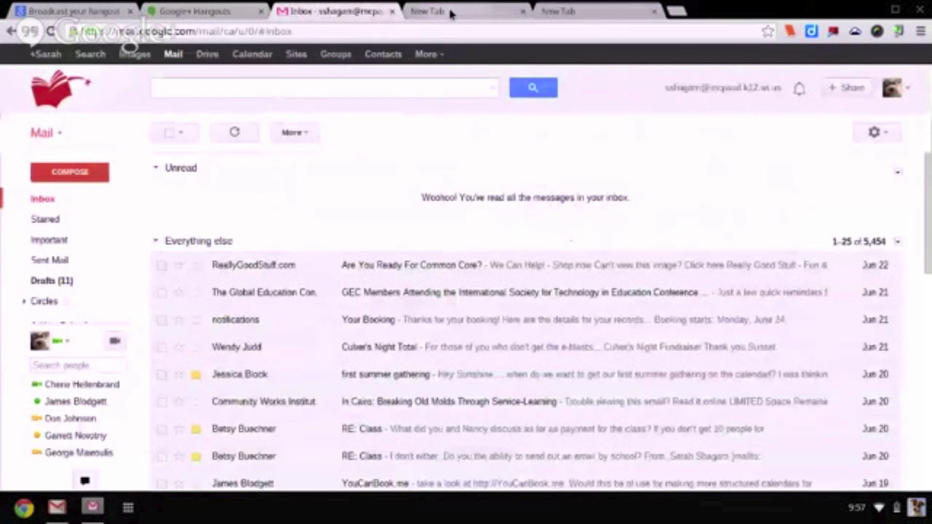
pyautogui.click(450, 14)
pyautogui.click(587, 9)
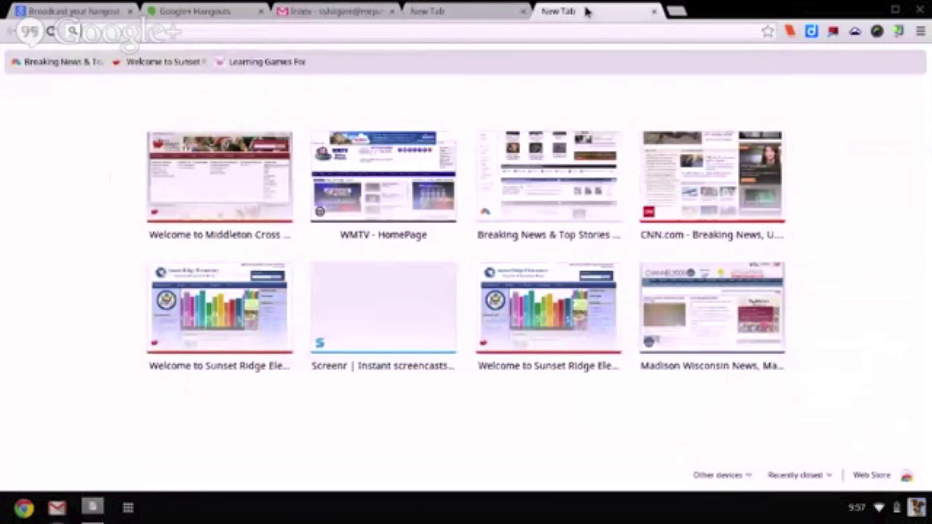
pyautogui.click(459, 11)
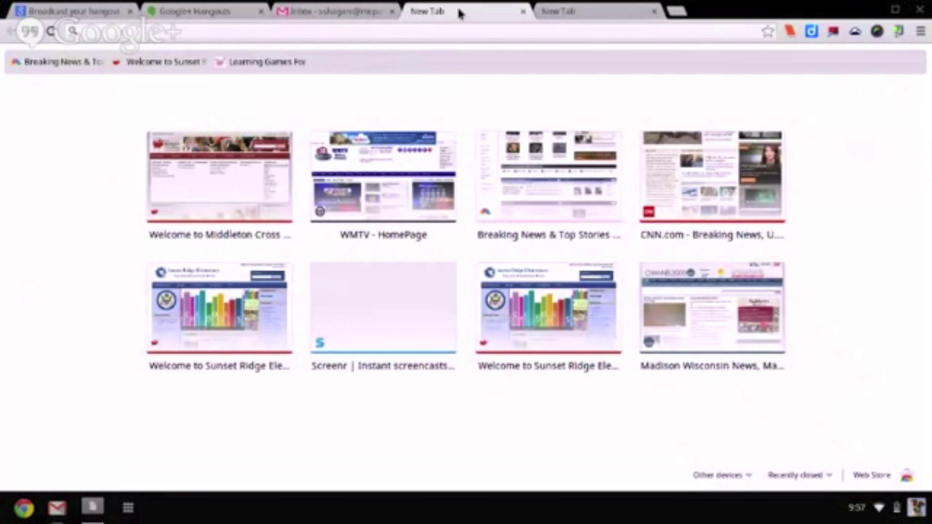
pyautogui.click(347, 7)
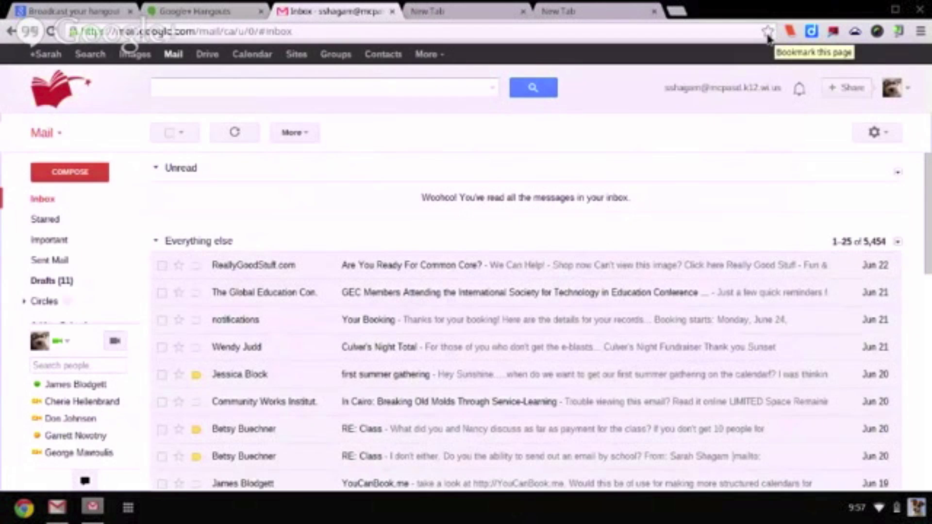
# Star the Gmail inbox and save it into a new Bookmarks bar folder, typing 'School' as its name.
pyautogui.click(768, 32)
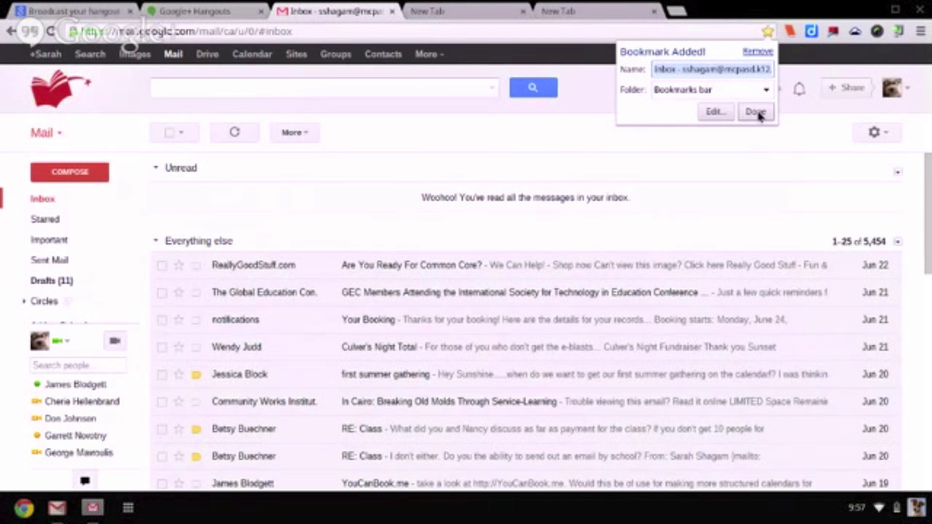
pyautogui.click(713, 89)
pyautogui.click(715, 109)
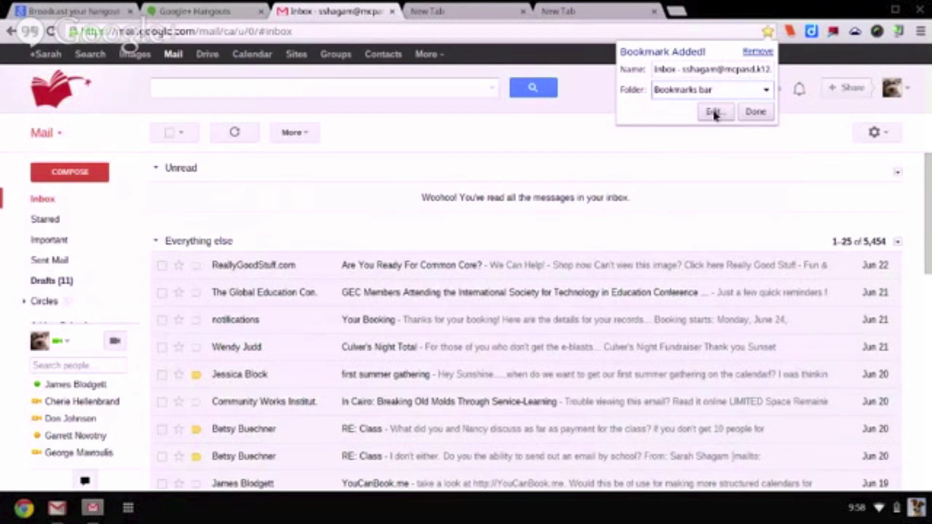
pyautogui.click(714, 113)
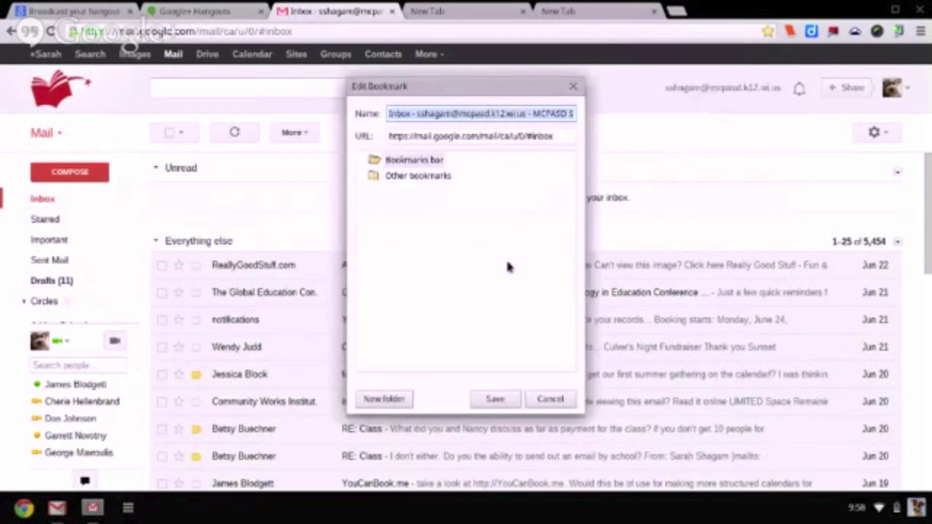
pyautogui.click(384, 399)
pyautogui.write('School')
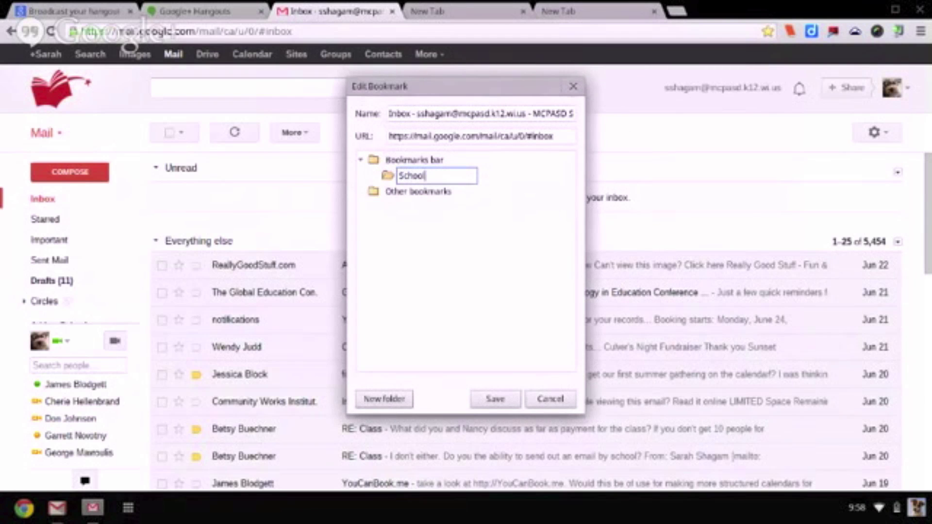
pyautogui.click(490, 407)
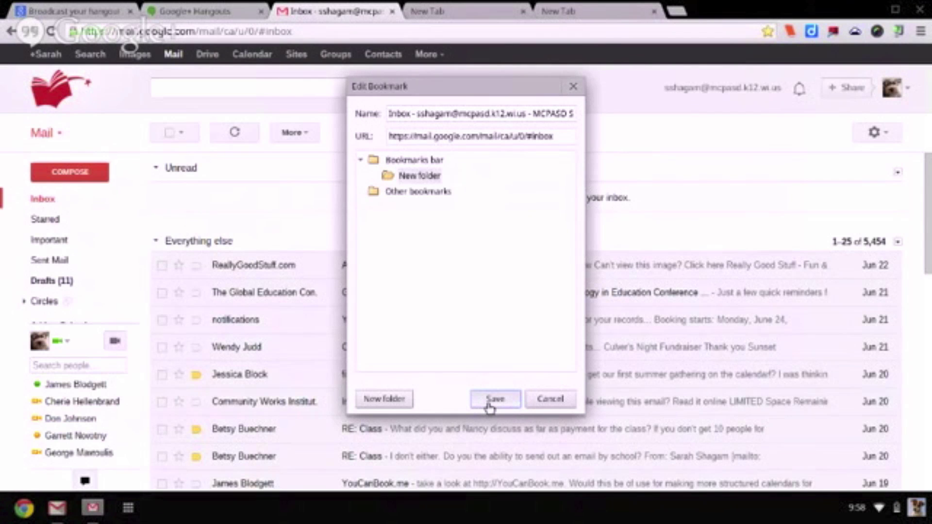
pyautogui.click(489, 404)
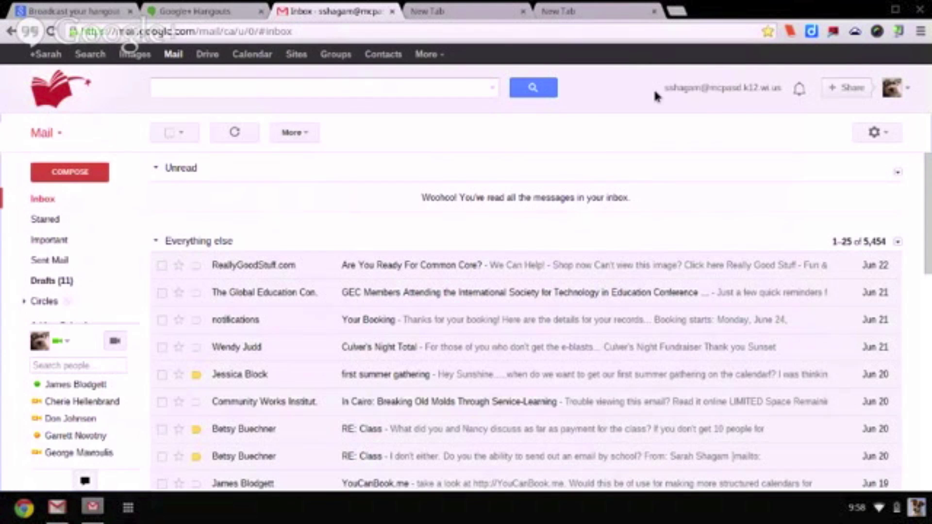
# Check the bookmarks bar, open Google Drive from Gmail in a new tab, then return to a New Tab page.
pyautogui.click(610, 12)
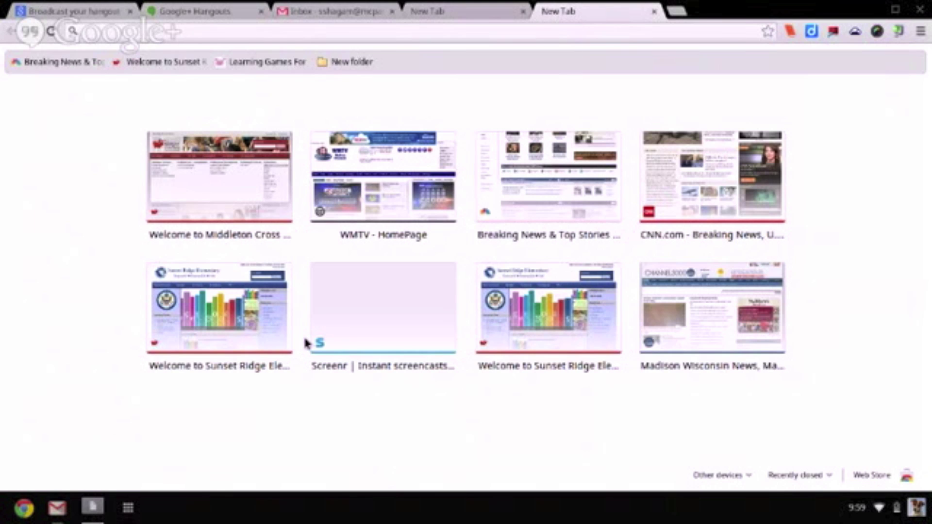
pyautogui.click(357, 11)
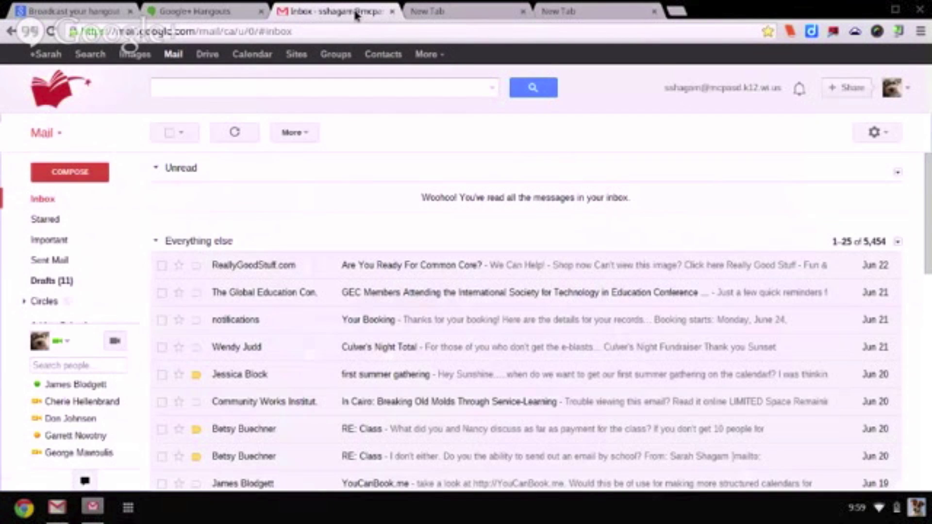
pyautogui.click(206, 54)
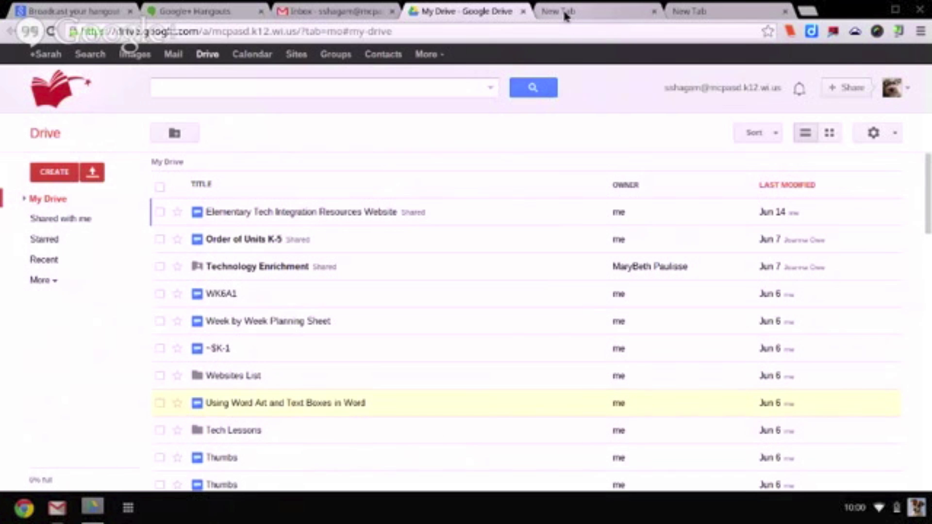
pyautogui.click(565, 14)
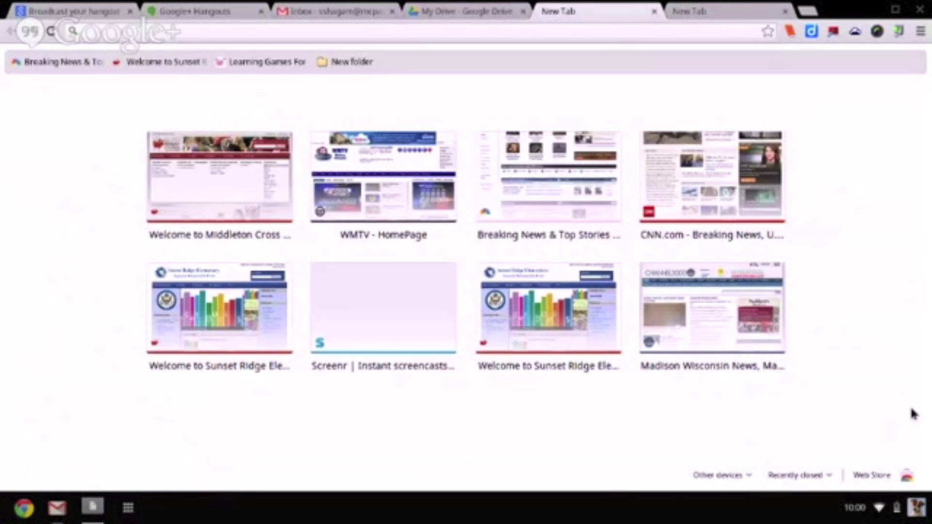
# Open the shelf's Apps list to reach the Chrome Web Store.
pyautogui.click(128, 509)
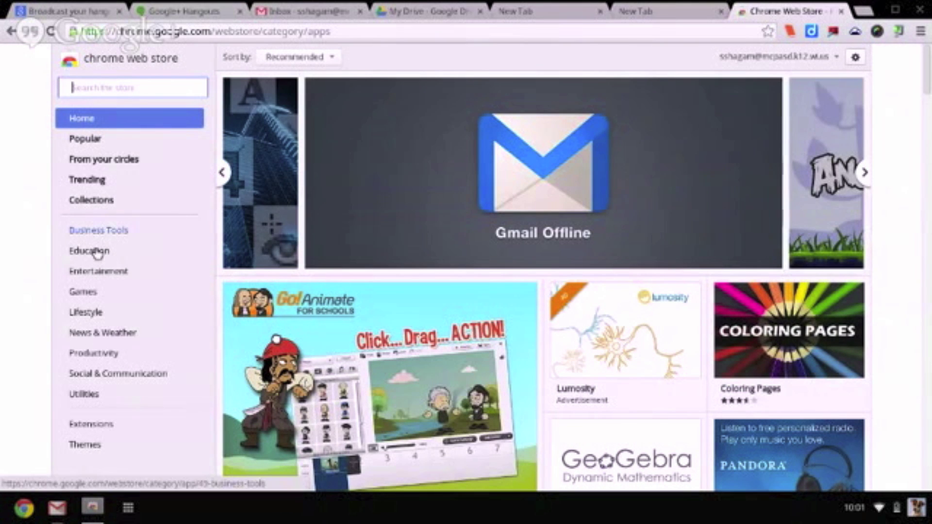
# Add Daum Equation Editor from the Web Store's Education category to Chrome.
pyautogui.click(96, 251)
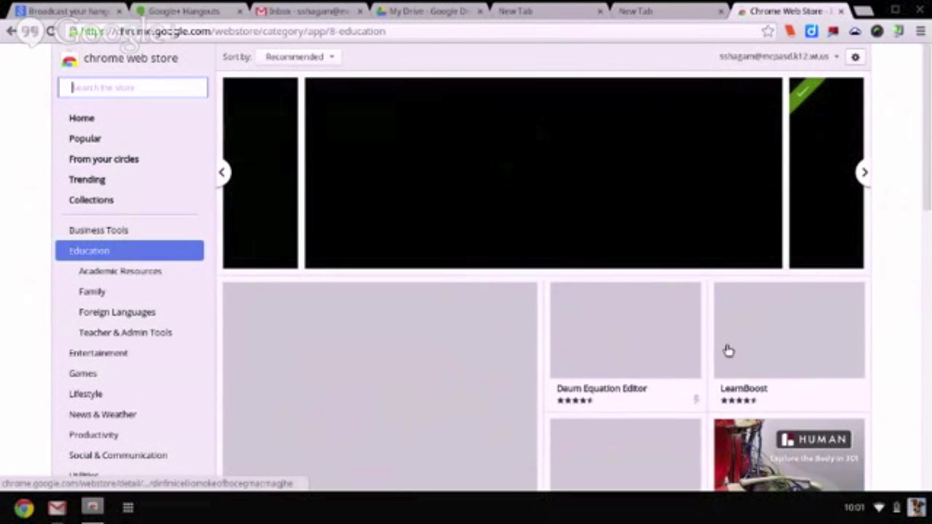
pyautogui.scroll(-1, 728, 350)
pyautogui.moveTo(618, 291)
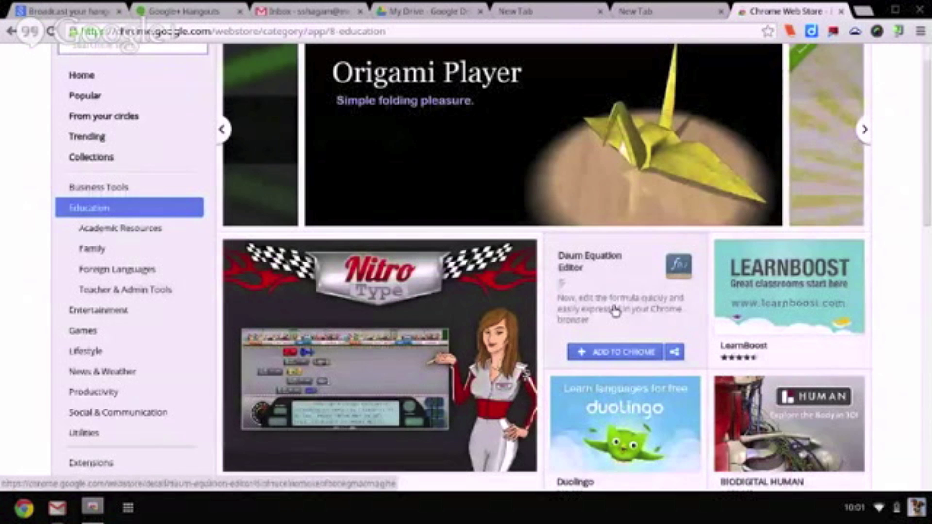
pyautogui.click(620, 356)
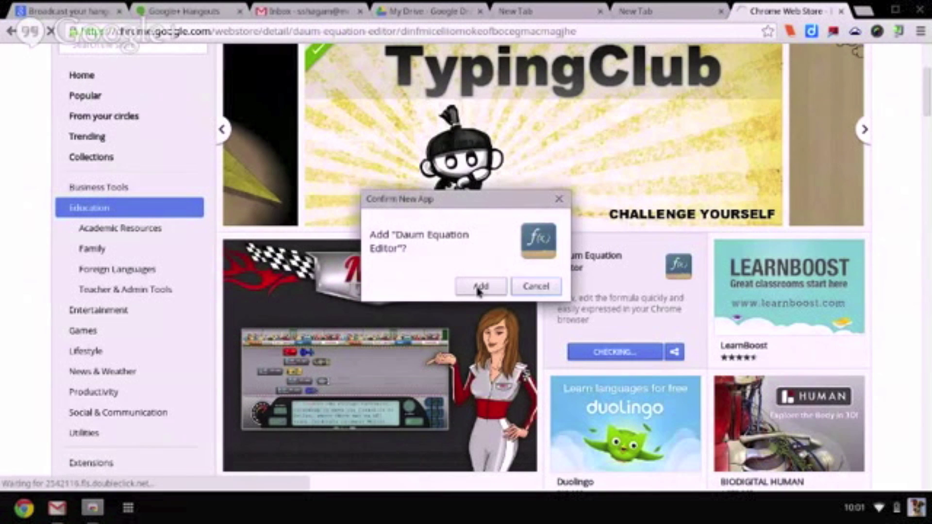
pyautogui.click(480, 290)
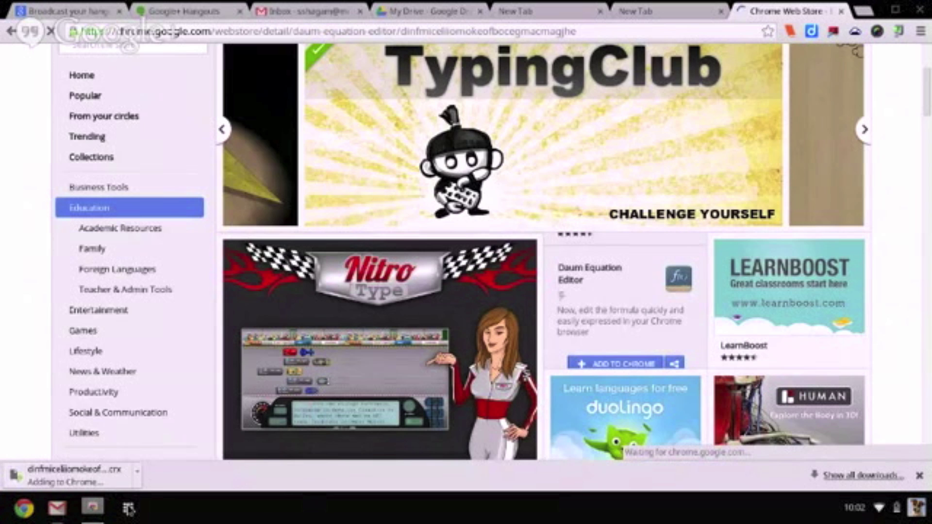
# Find Daum Equation Editor in the launcher, then close the Web Store and leftover New Tab.
pyautogui.click(128, 509)
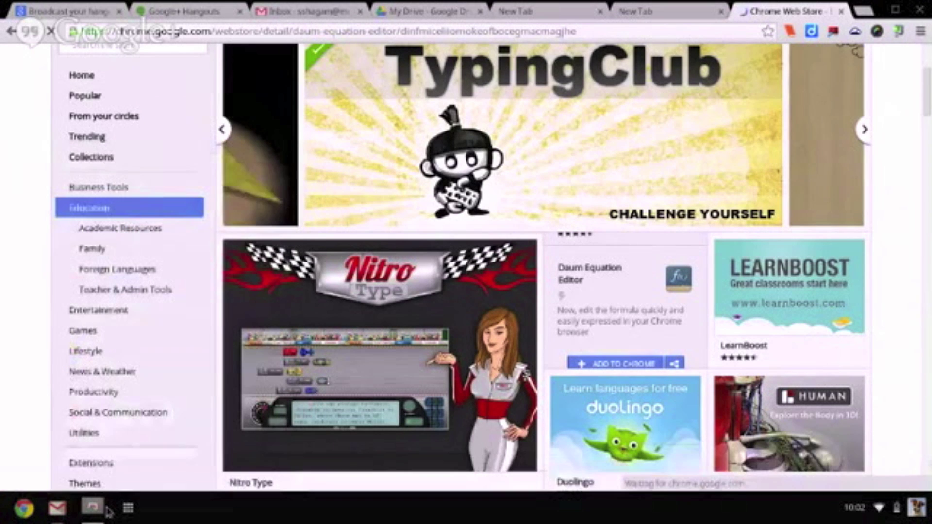
pyautogui.click(128, 508)
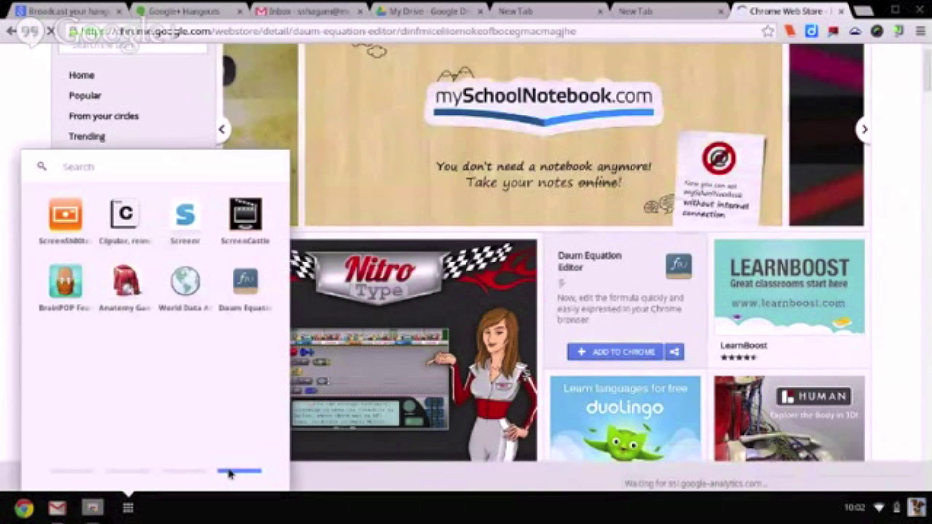
pyautogui.click(245, 280)
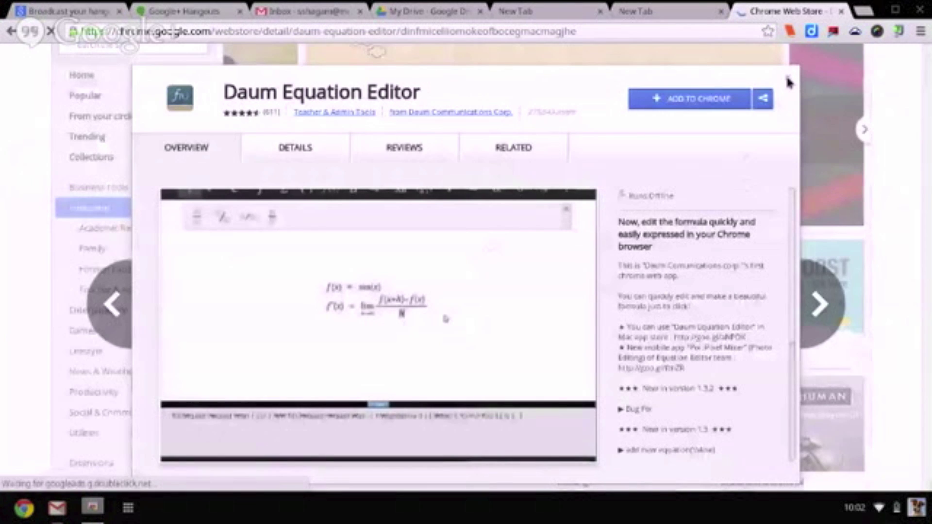
pyautogui.click(788, 81)
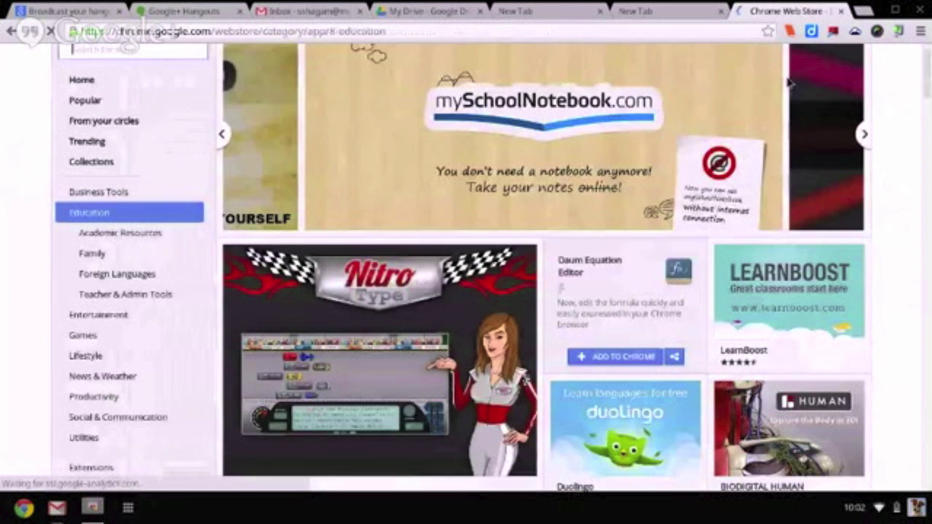
pyautogui.click(721, 10)
pyautogui.click(721, 11)
pyautogui.click(654, 11)
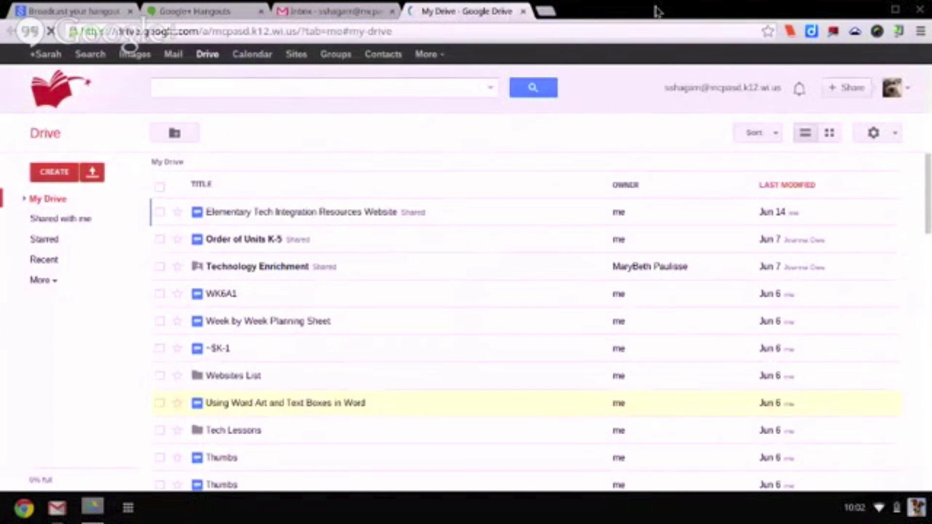
# Open the shelf status menu listing the signed-in account, network, Bluetooth and volume.
pyautogui.click(881, 510)
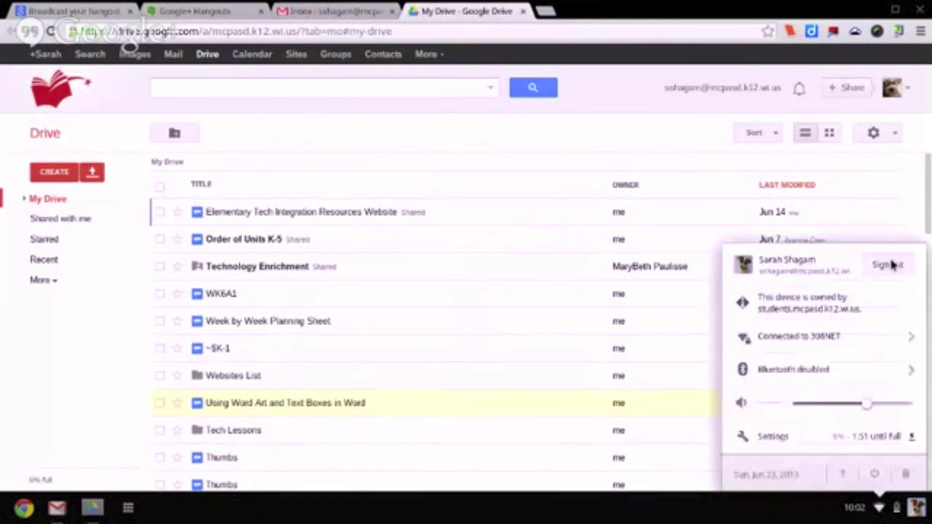